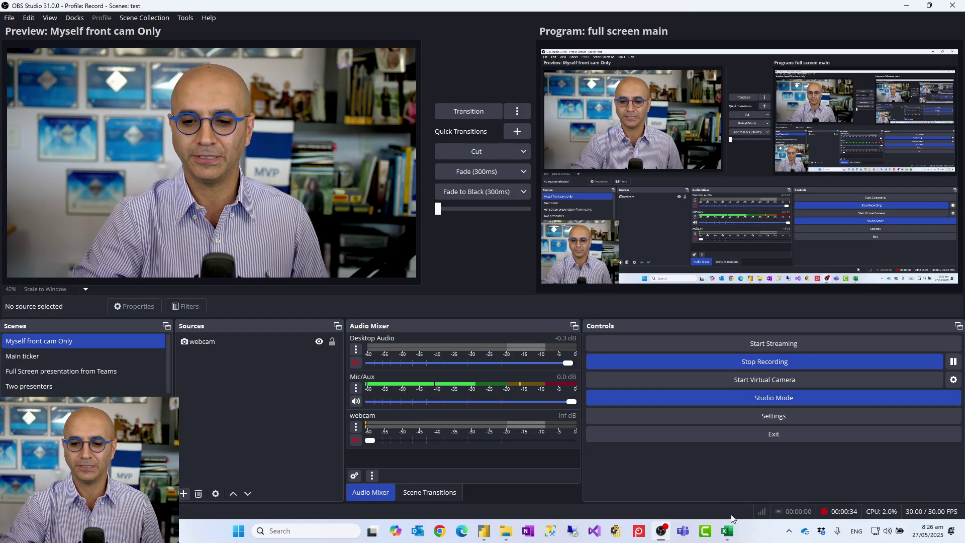
Step: Switch from OBS Studio to the Source for fill down.xlsx workbook in Excel
key("alt+Tab")
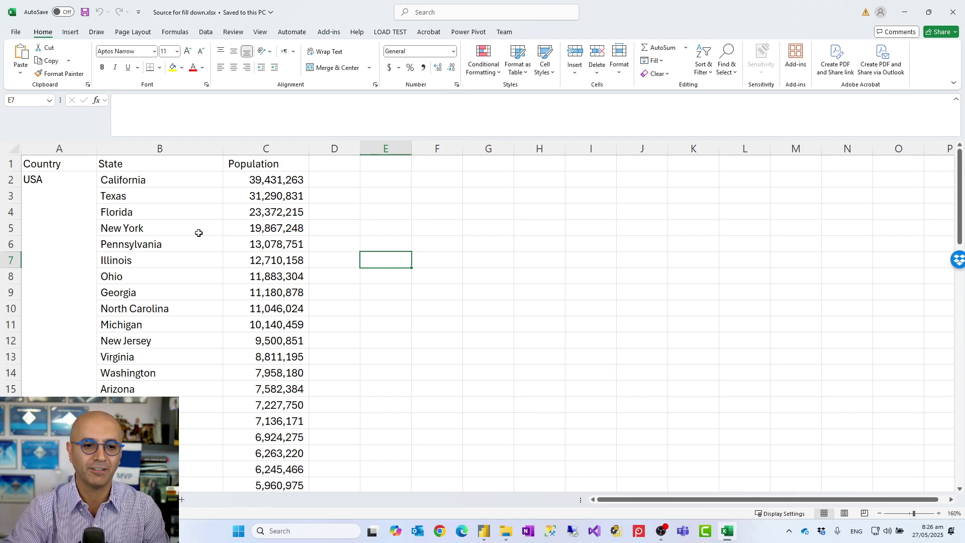
scroll(196, 238, "up", 2)
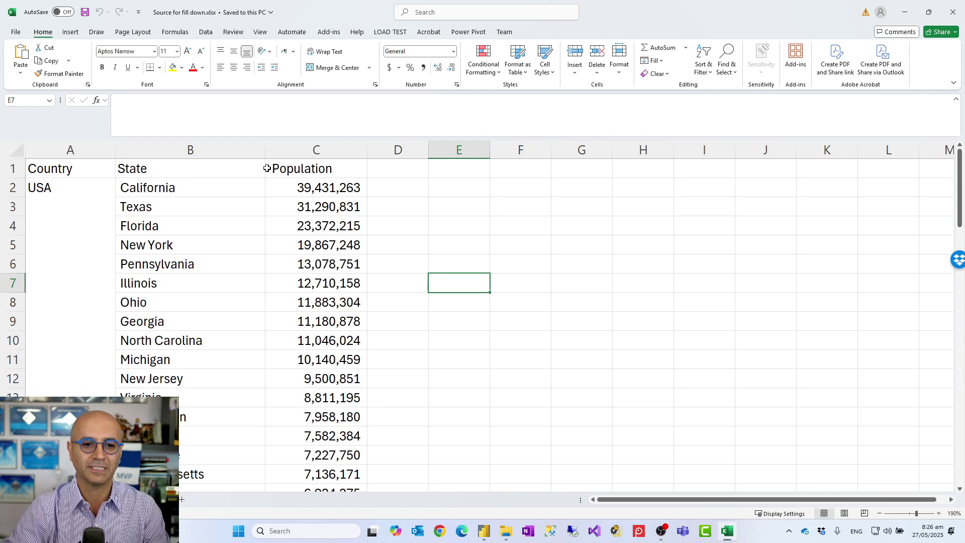
left_click(65, 195)
key("ctrl+shift+Down")
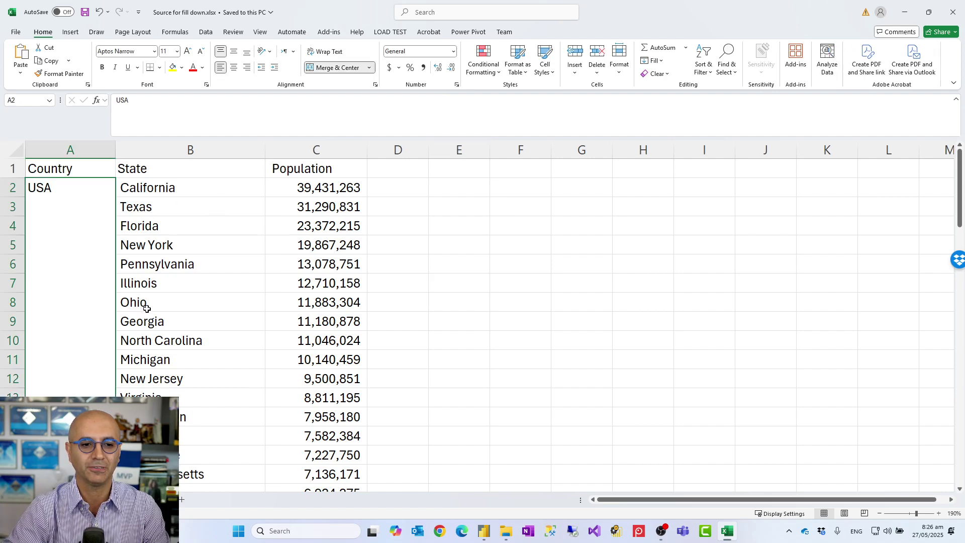
scroll(146, 308, "down", 9)
scroll(116, 284, "up", 6)
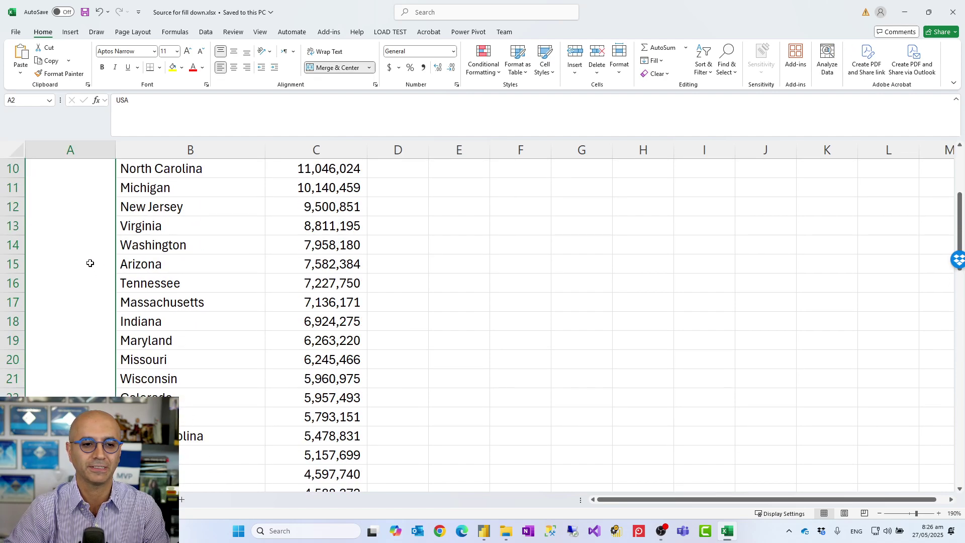
scroll(90, 263, "up", 3)
scroll(88, 263, "down", 20)
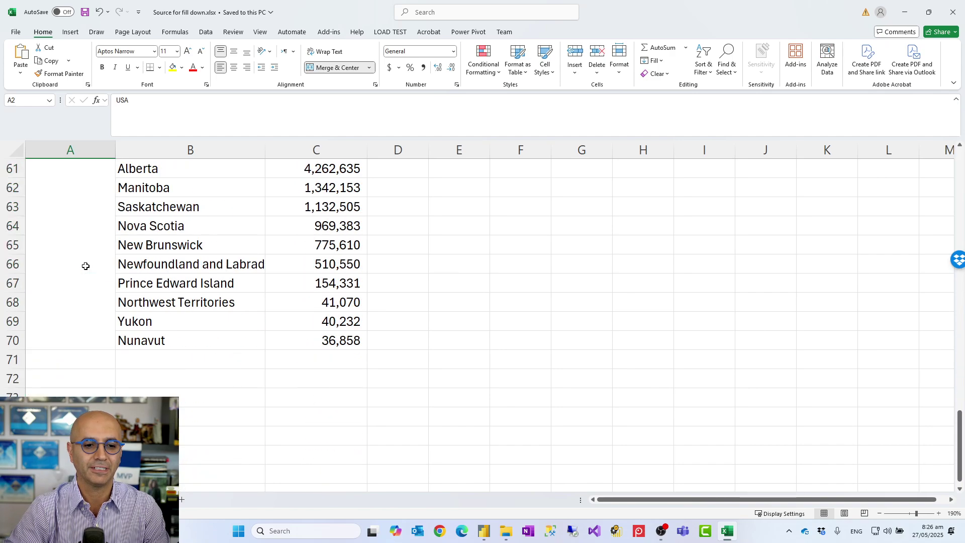
scroll(88, 276, "up", 2)
left_click(73, 253)
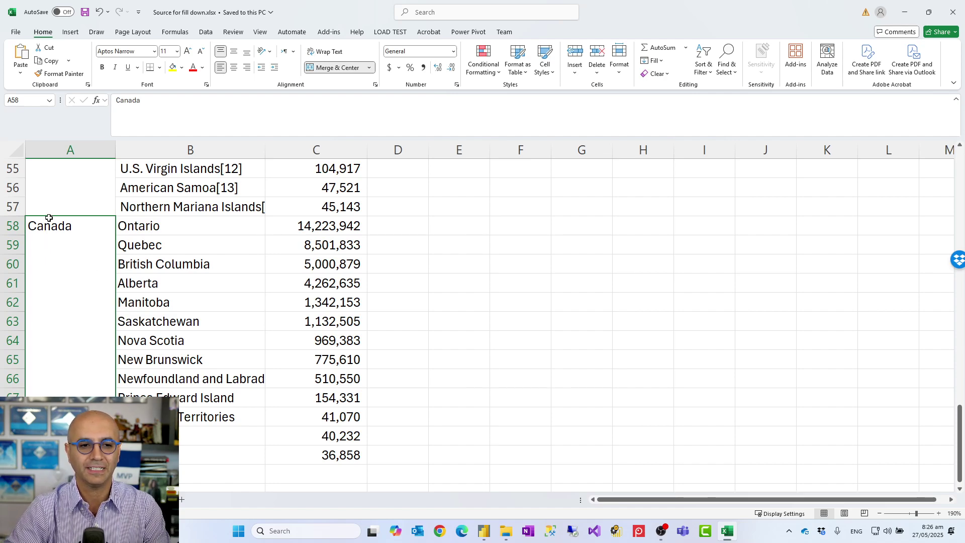
scroll(48, 218, "up", 18)
left_click(54, 256)
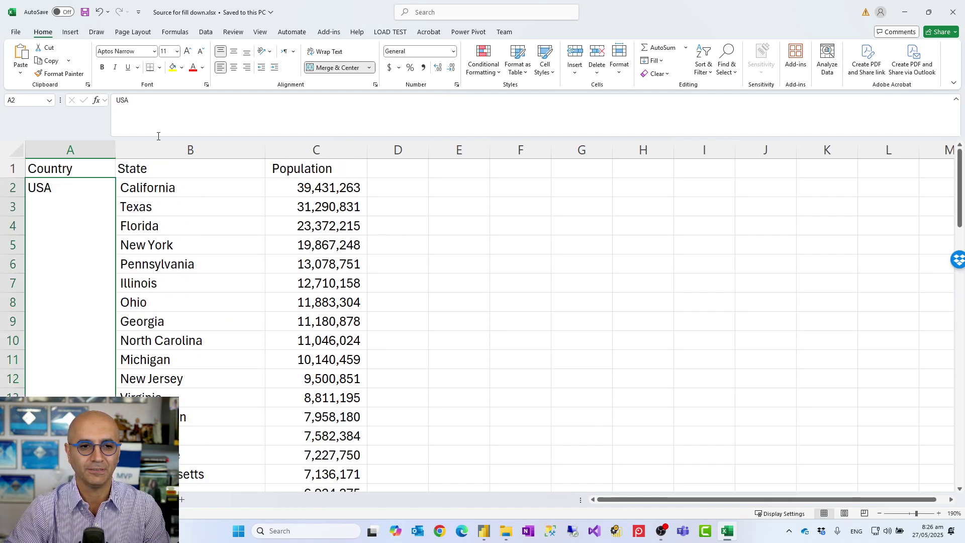
left_click(233, 51)
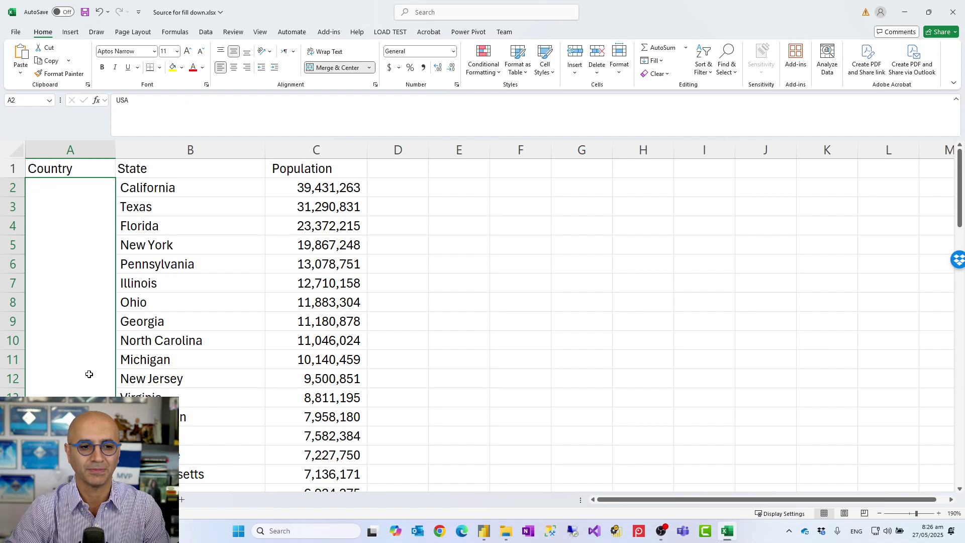
scroll(88, 374, "down", 5)
left_click(220, 51)
scroll(54, 372, "up", 5)
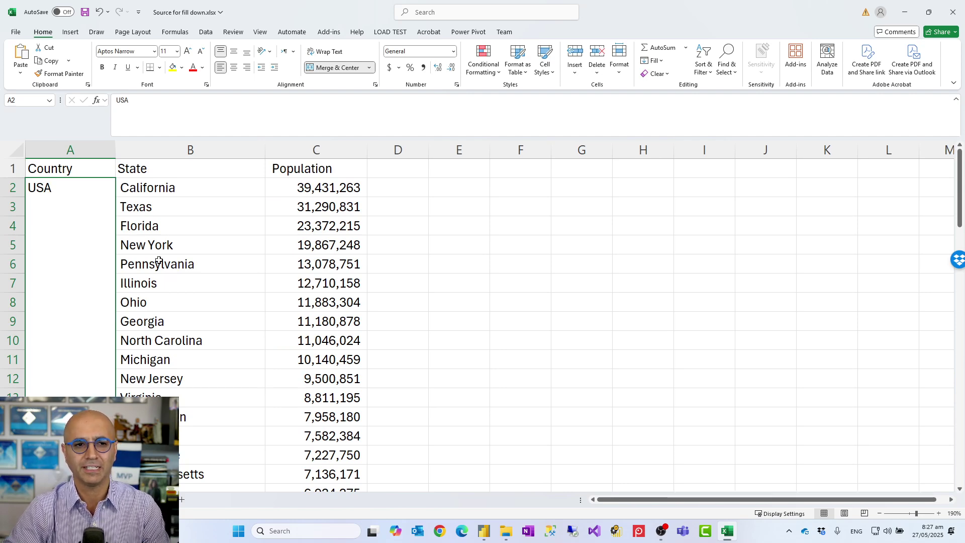
left_click(85, 12)
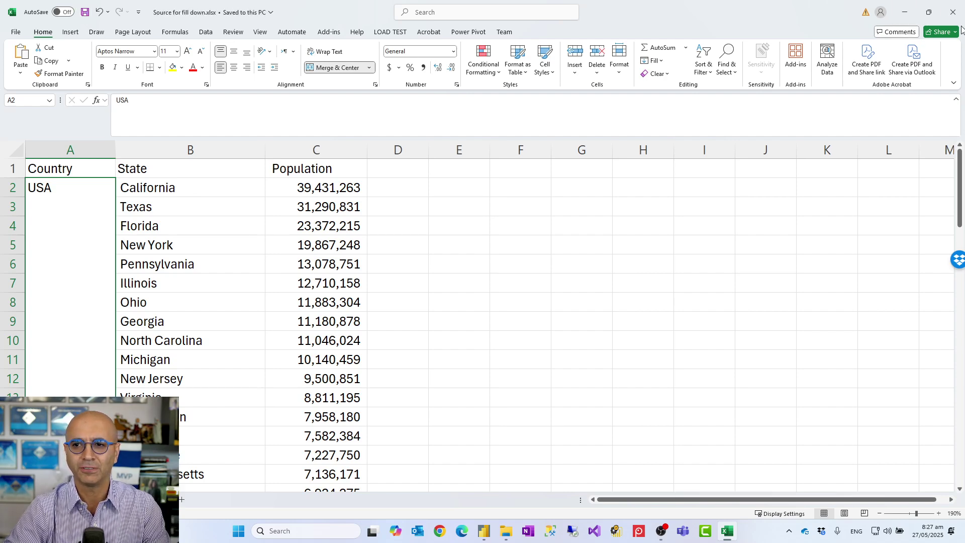
Step: Close Excel and connect Power BI to Blog > Power Query Fill down > Source for fill down.xlsx
left_click(953, 12)
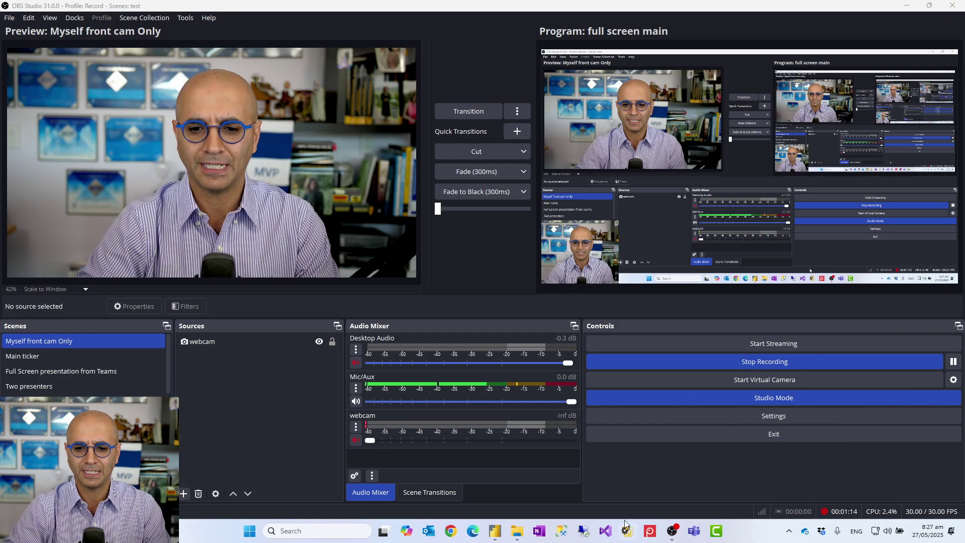
left_click(495, 531)
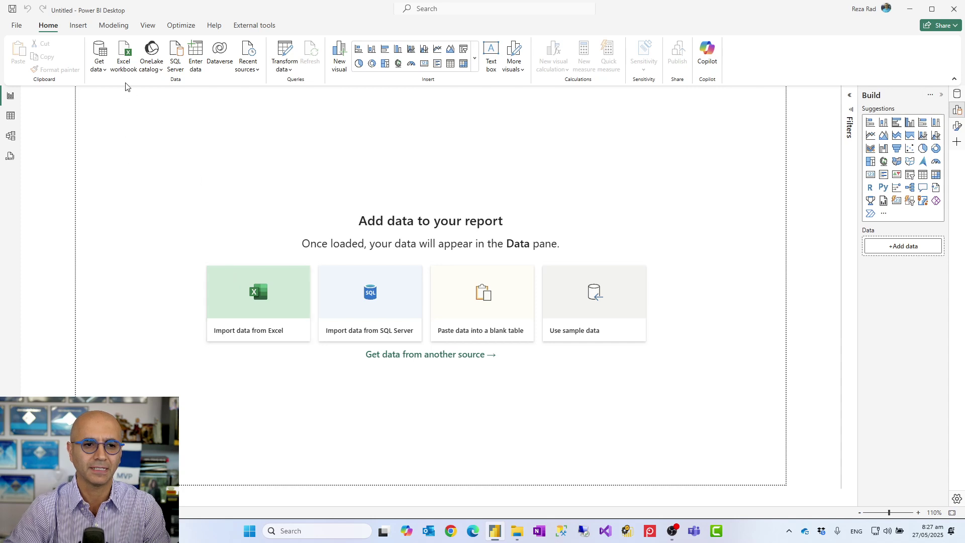
left_click(249, 292)
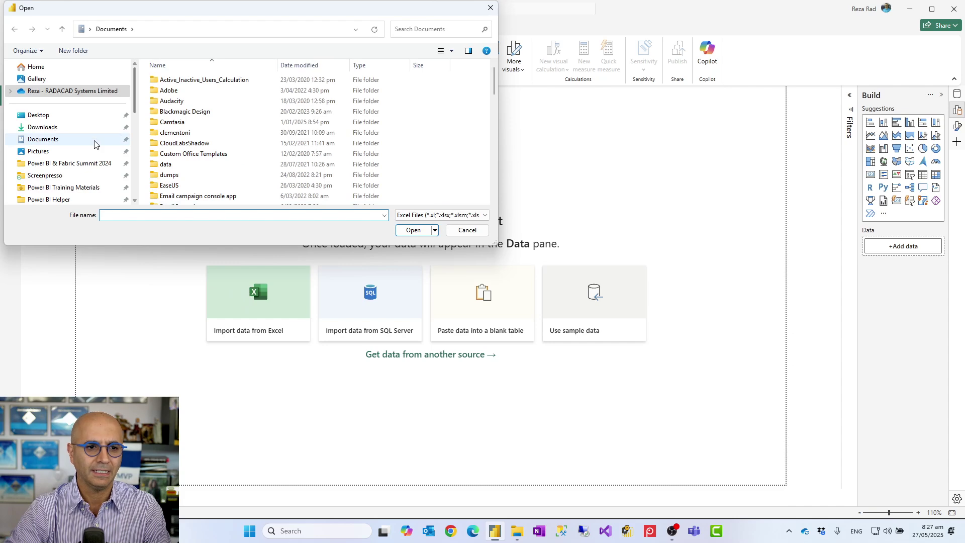
left_click(54, 175)
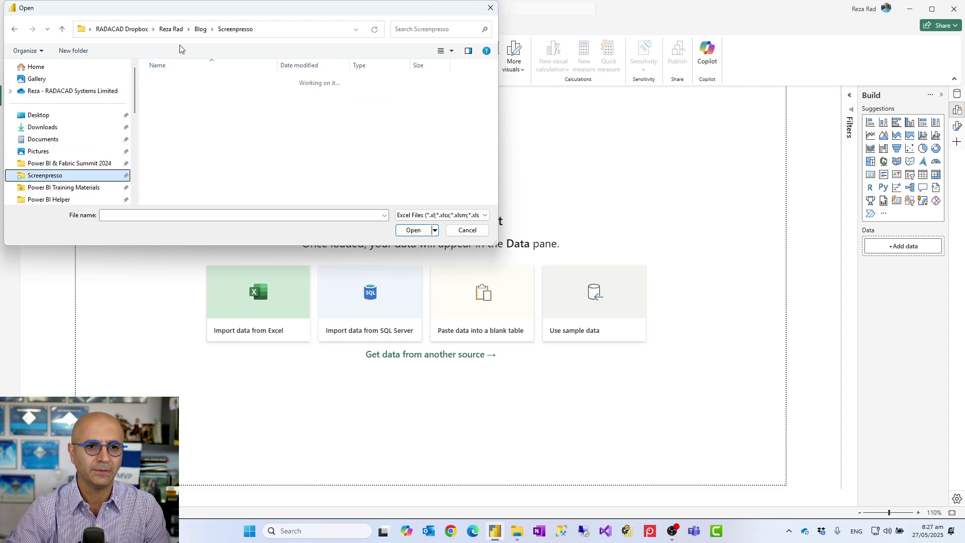
left_click(200, 30)
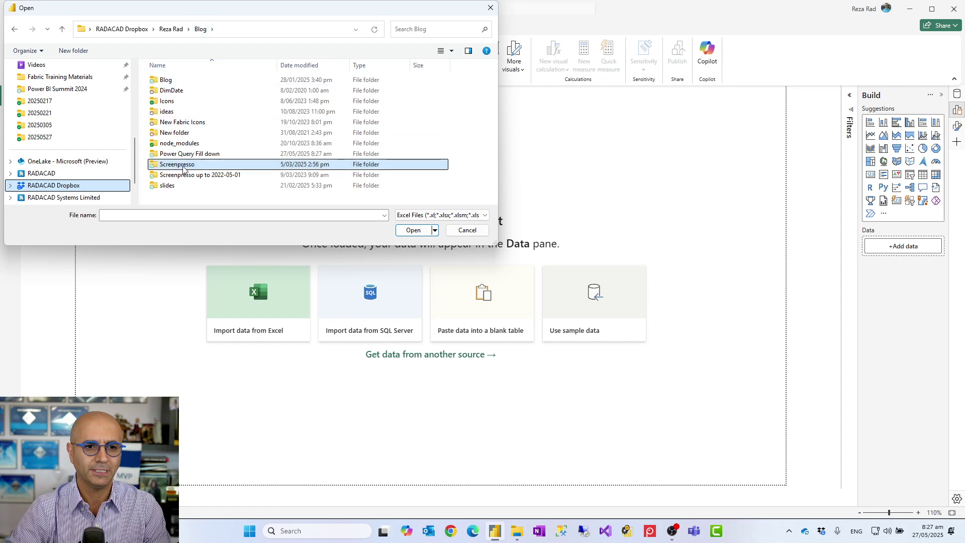
left_click(180, 155)
double_click(180, 155)
double_click(186, 80)
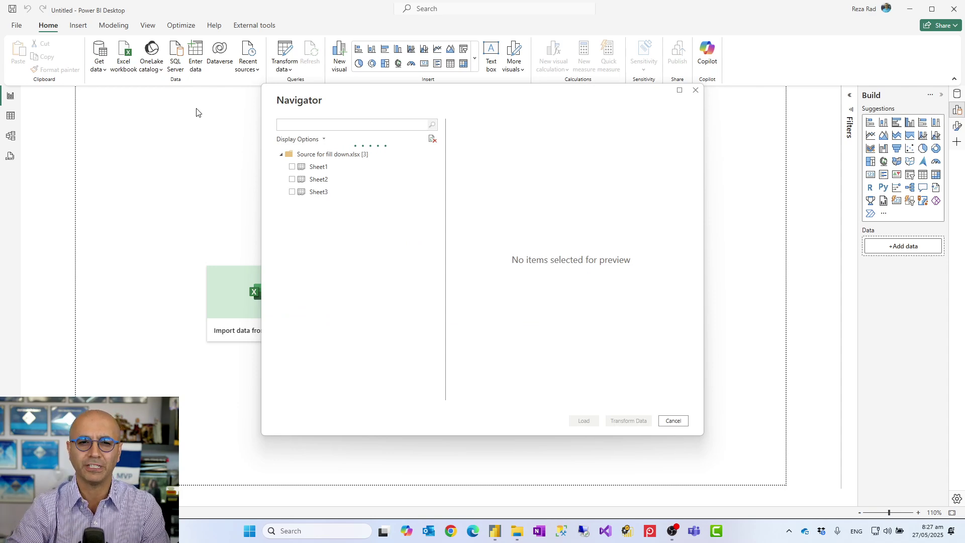
Step: Preview Sheet1 in the Navigator, zooming in to inspect its null Country values
left_click(292, 167)
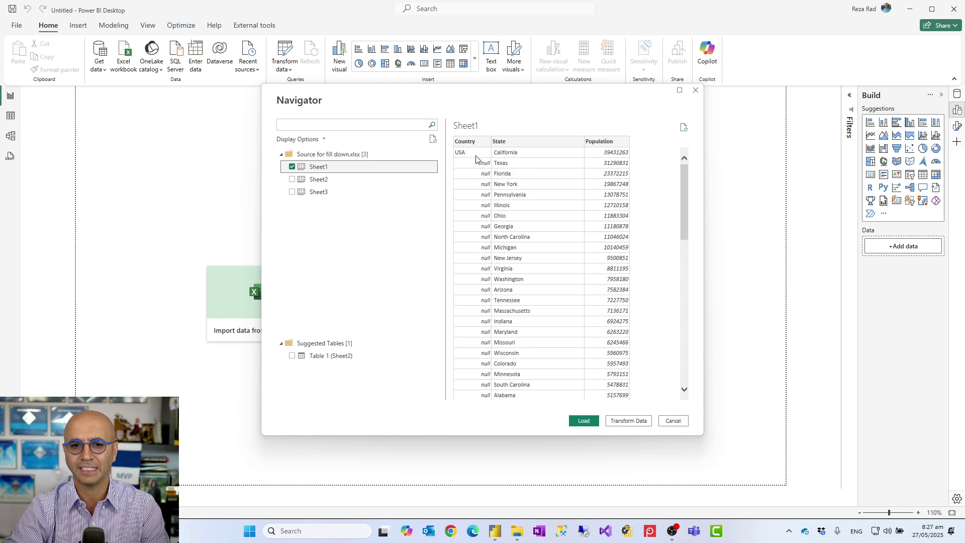
left_click(311, 531)
type("zoomit")
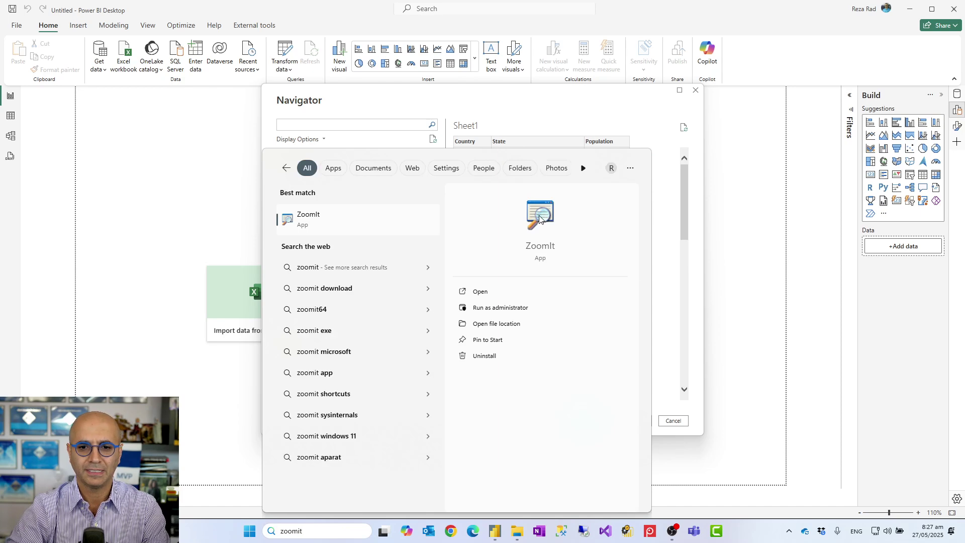
left_click(539, 217)
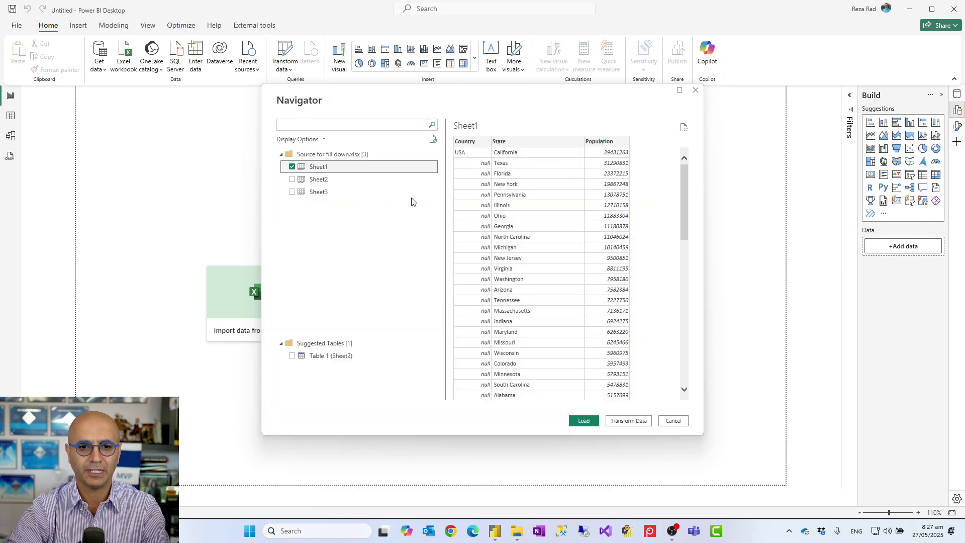
key("ctrl+1")
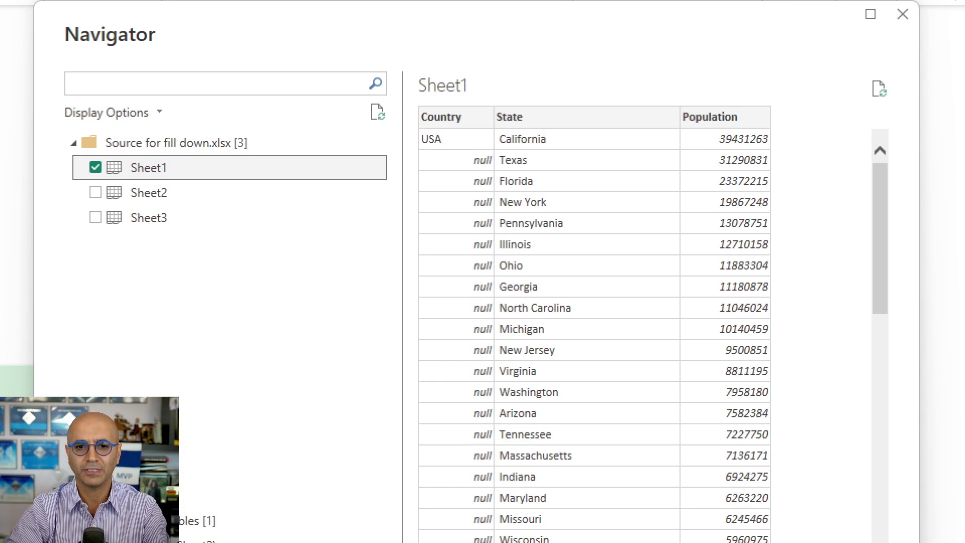
left_click(477, 154)
mouse_move(414, 131)
left_mouse_down()
mouse_move(672, 168)
mouse_move(814, 153)
left_mouse_up()
mouse_move(418, 157)
left_mouse_down()
mouse_move(838, 349)
mouse_move(836, 479)
left_mouse_up()
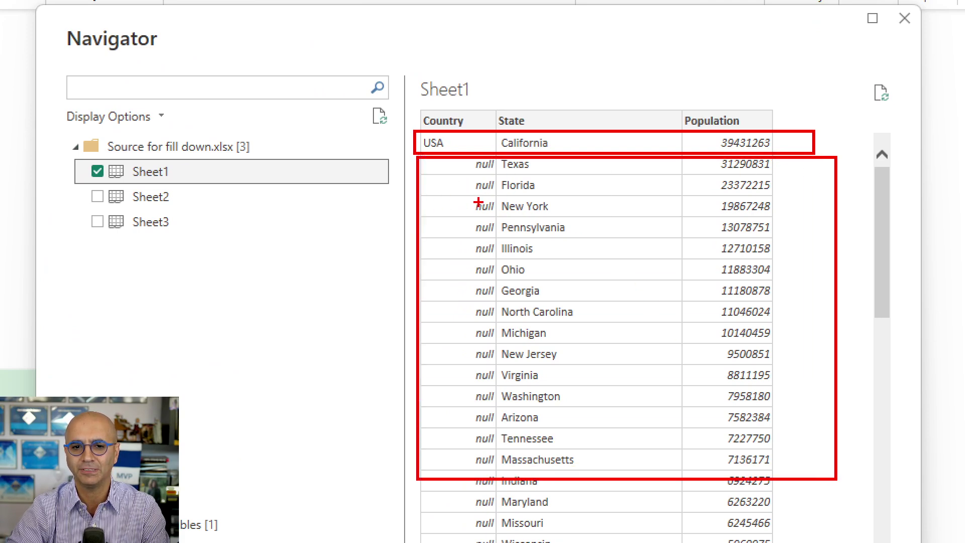
key("Escape")
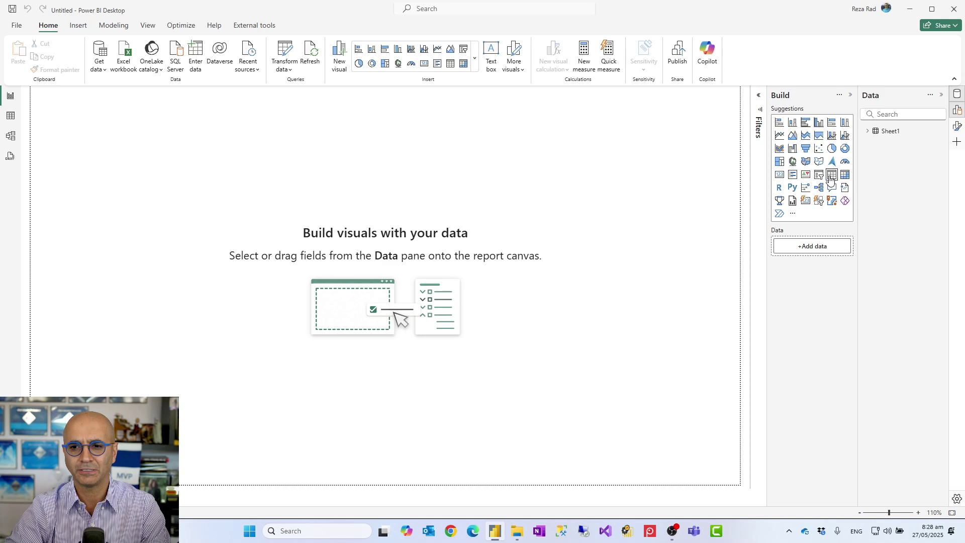
Step: Build an enlarged table of Country, State and Sum of Population from Sheet1
left_click(868, 132)
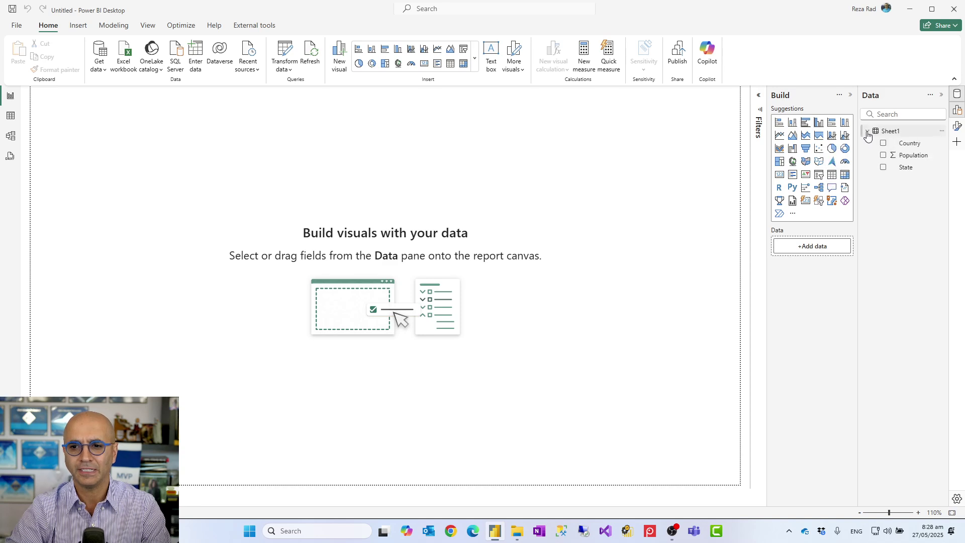
left_click(832, 176)
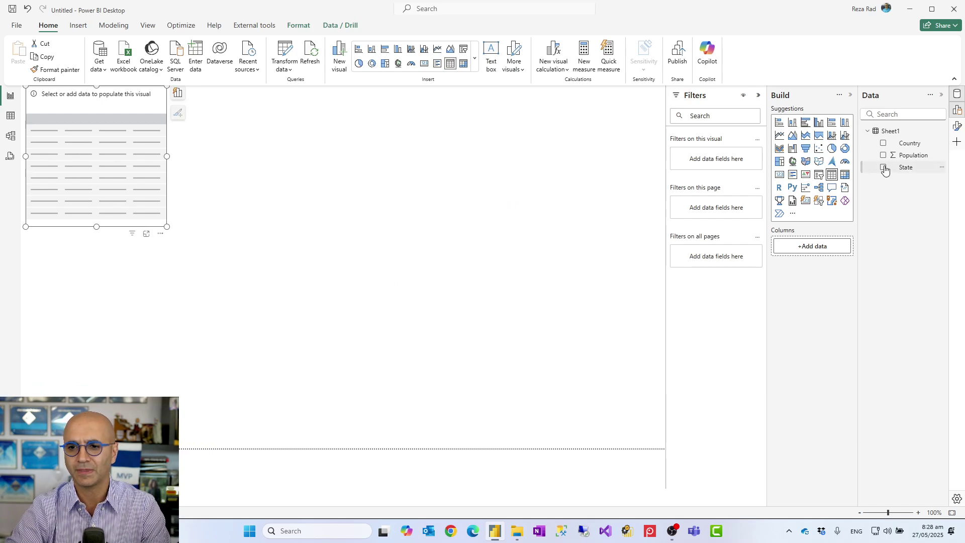
left_click(884, 144)
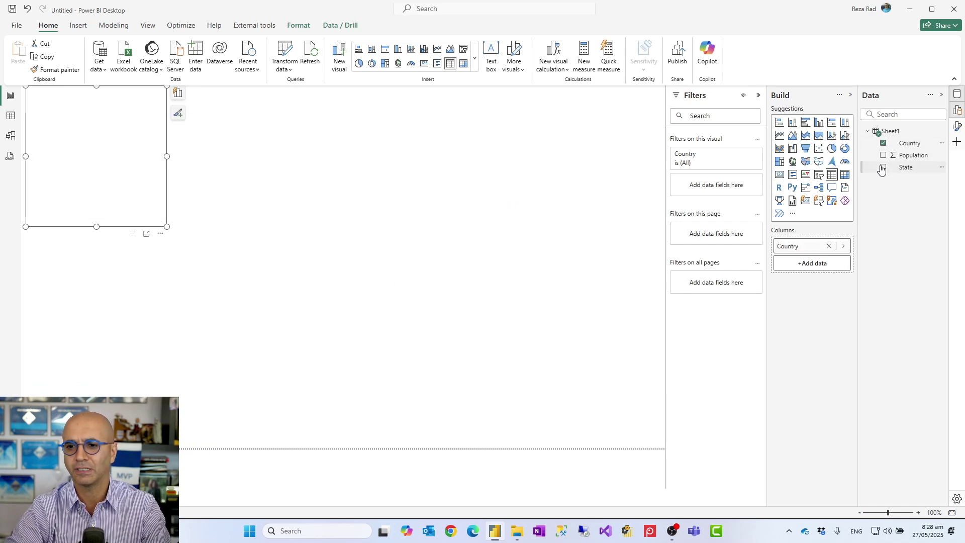
left_click(883, 167)
left_click(884, 155)
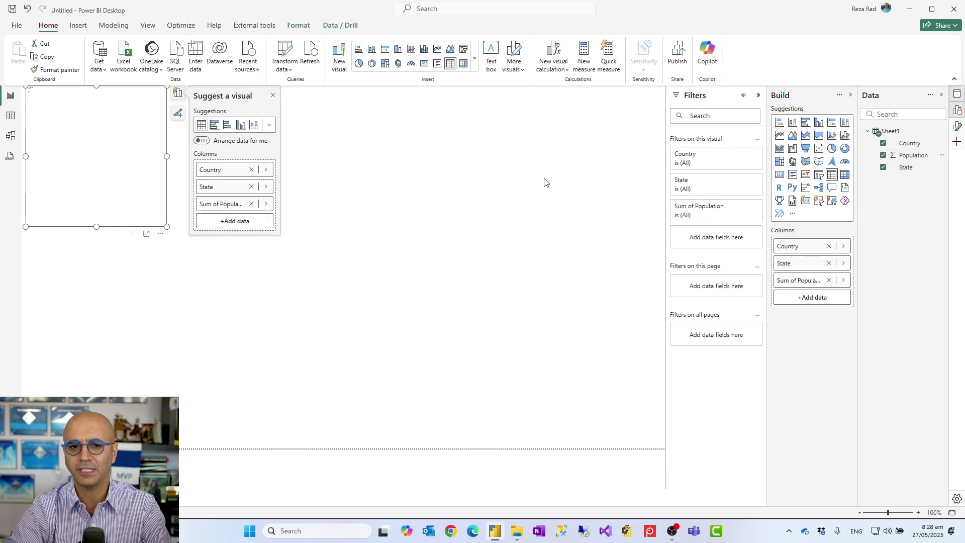
left_click(155, 230)
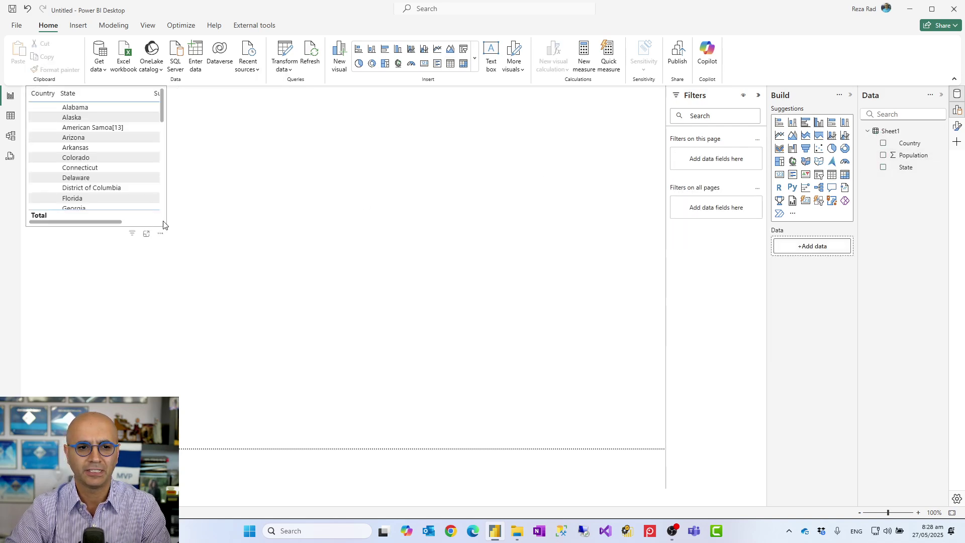
left_click_drag(161, 227, 335, 393)
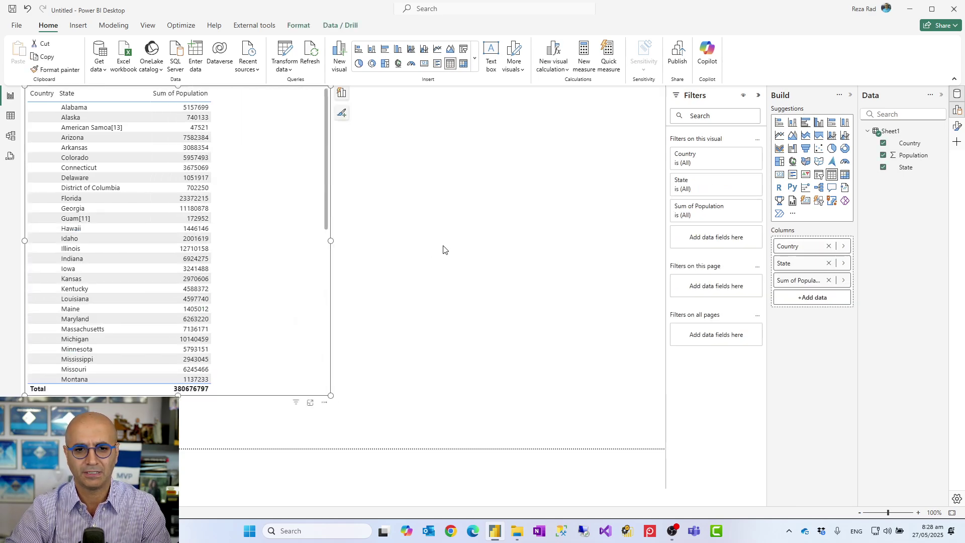
Step: Add a Country slicer listing (Blank), Canada and USA
left_click(651, 240)
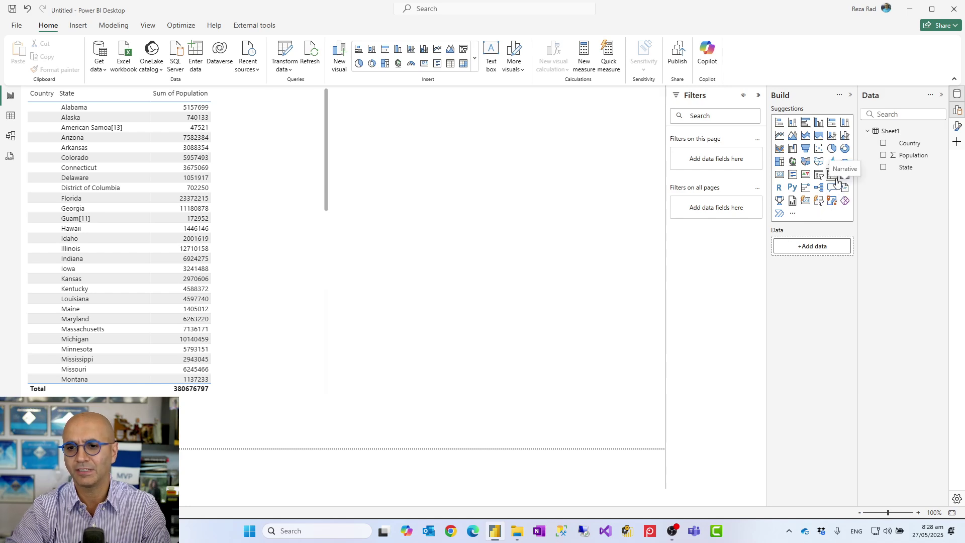
left_click(819, 175)
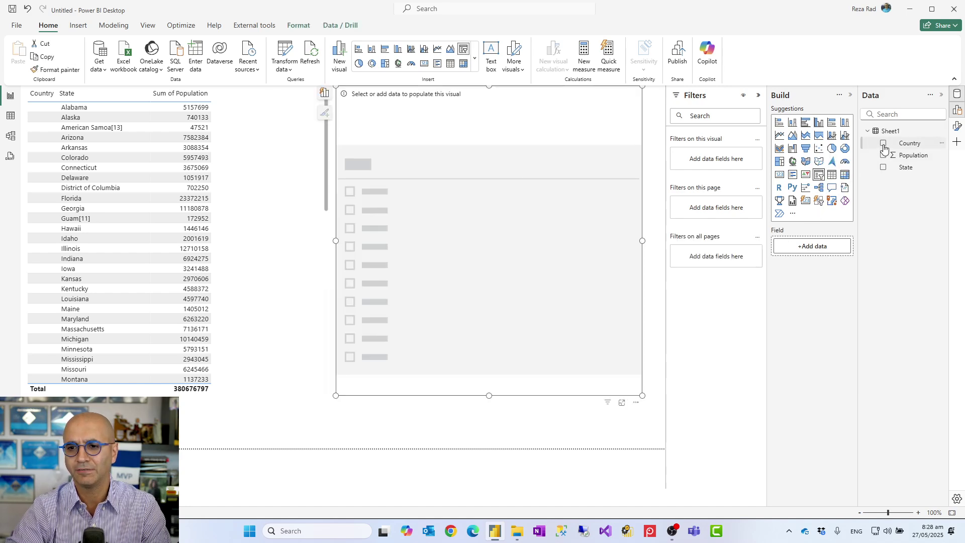
left_click(882, 144)
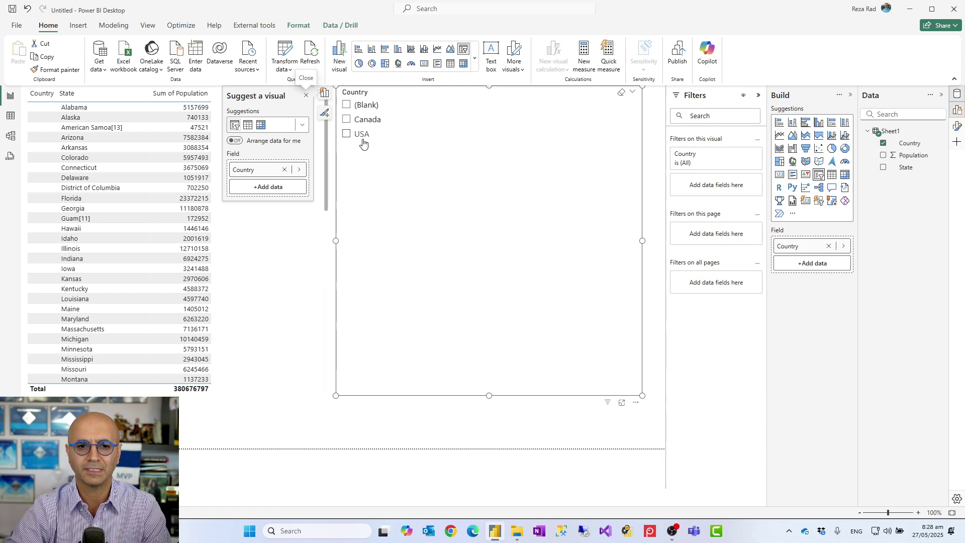
Step: Filter the slicer to USA, Canada, then (Blank), and check the rows in Table view
left_click(347, 134)
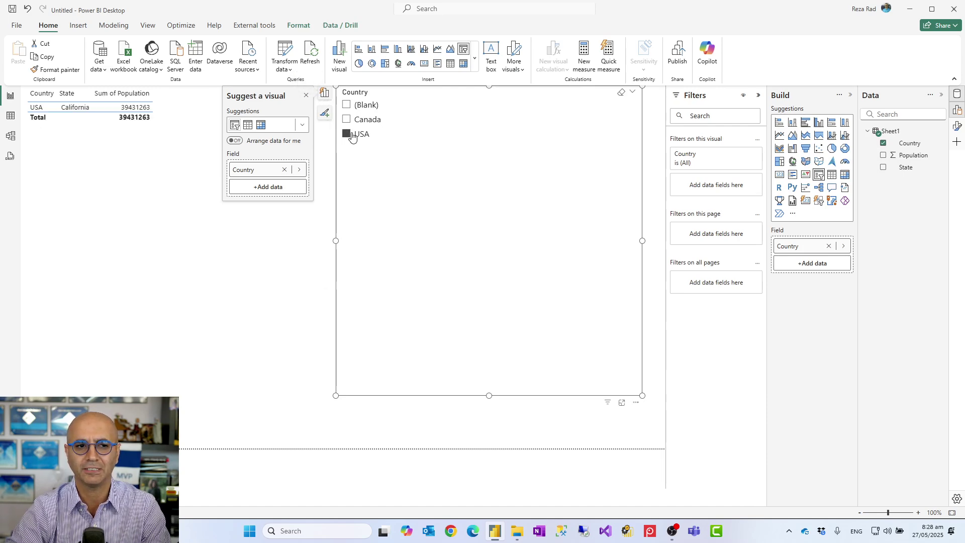
left_click(347, 120)
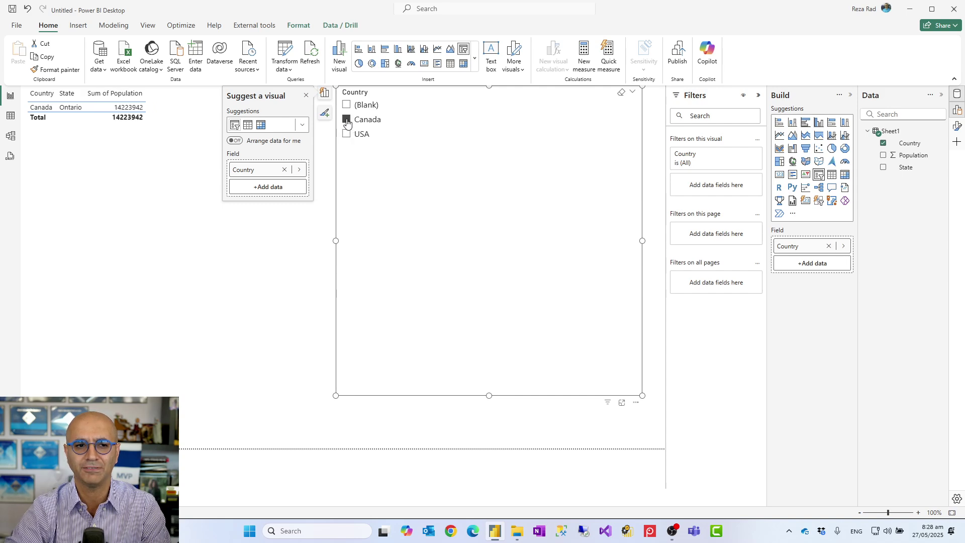
left_click(346, 105)
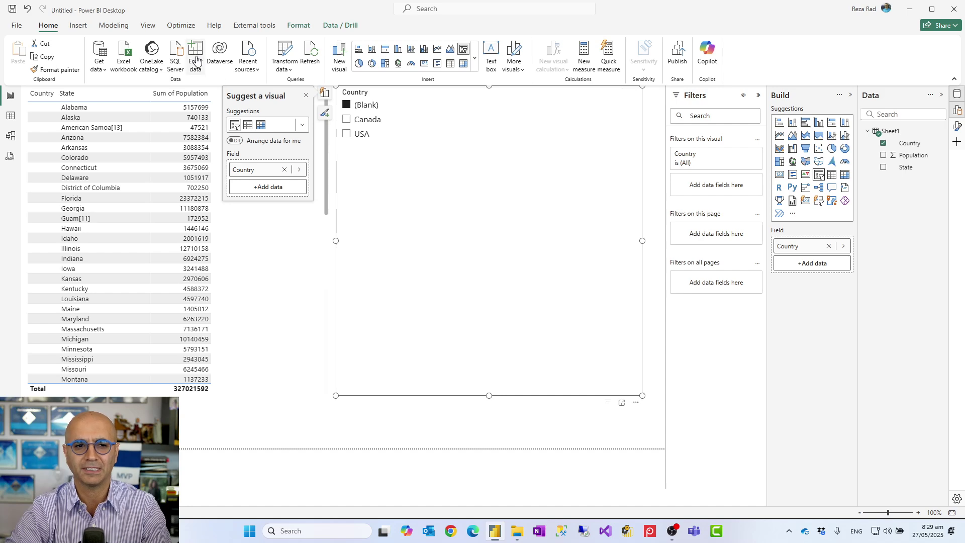
left_click(11, 116)
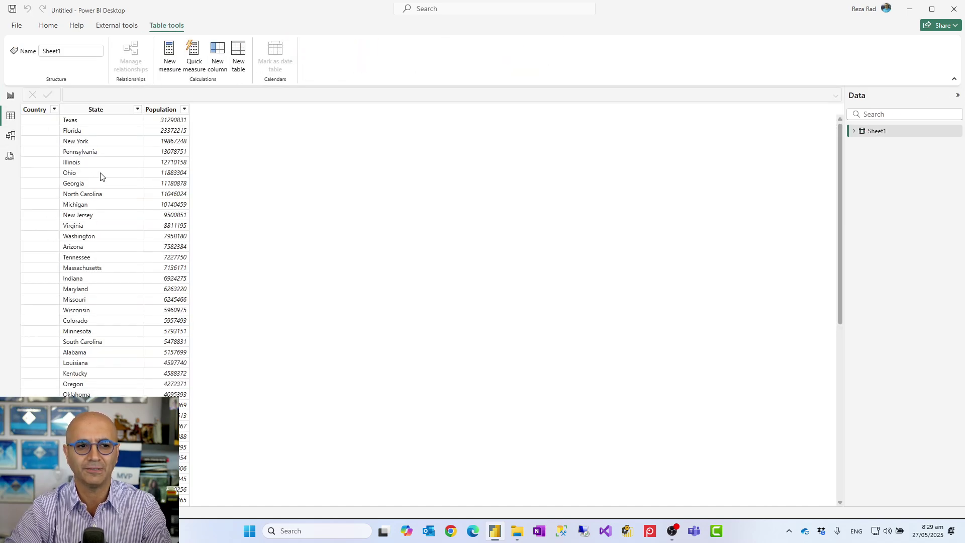
left_click(11, 96)
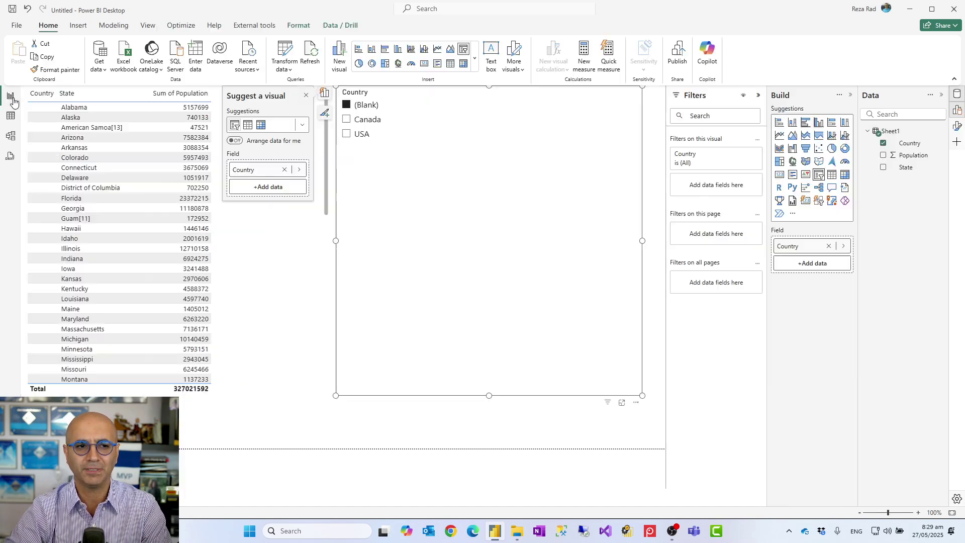
Step: Open Sheet1 in Power Query Editor and scroll through its null Country cells
left_click(289, 56)
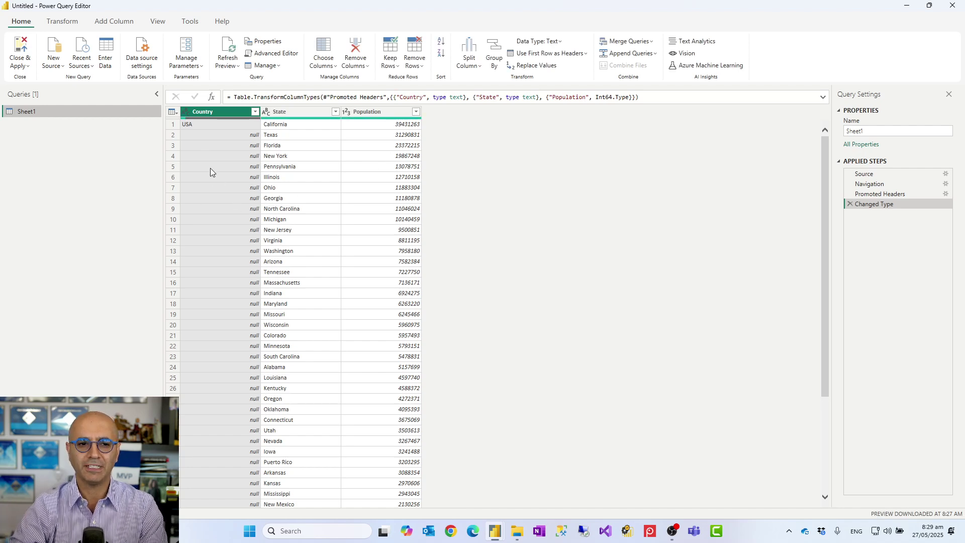
scroll(242, 247, "down", 10)
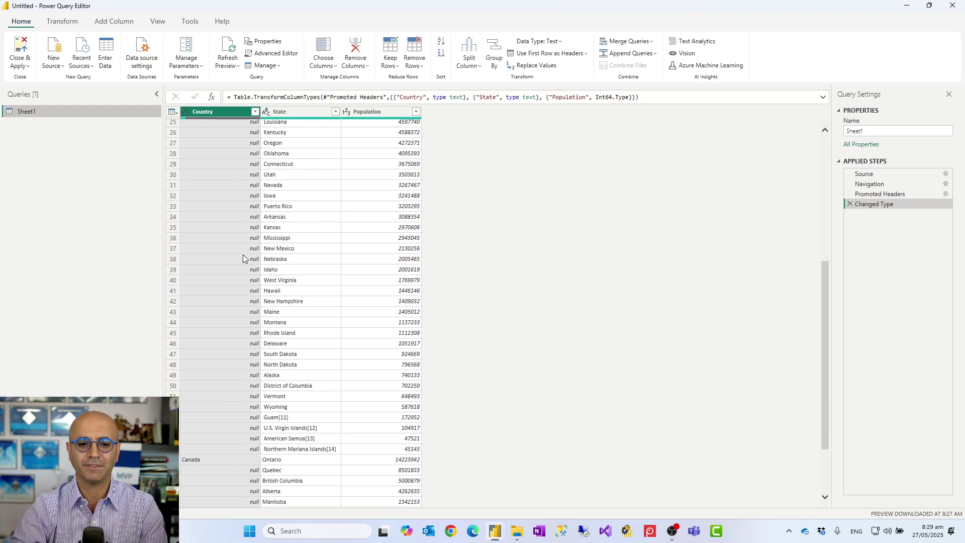
scroll(242, 254, "up", 10)
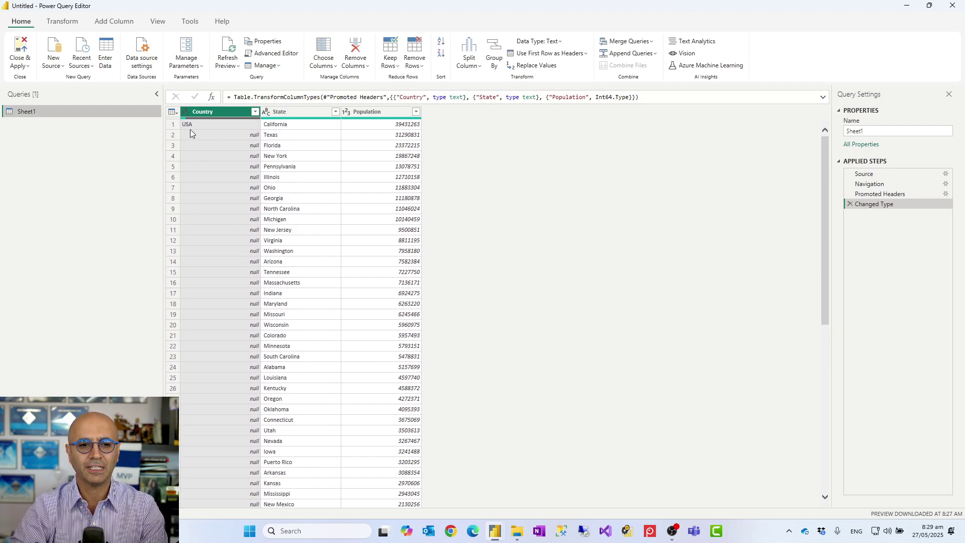
scroll(223, 195, "down", 9)
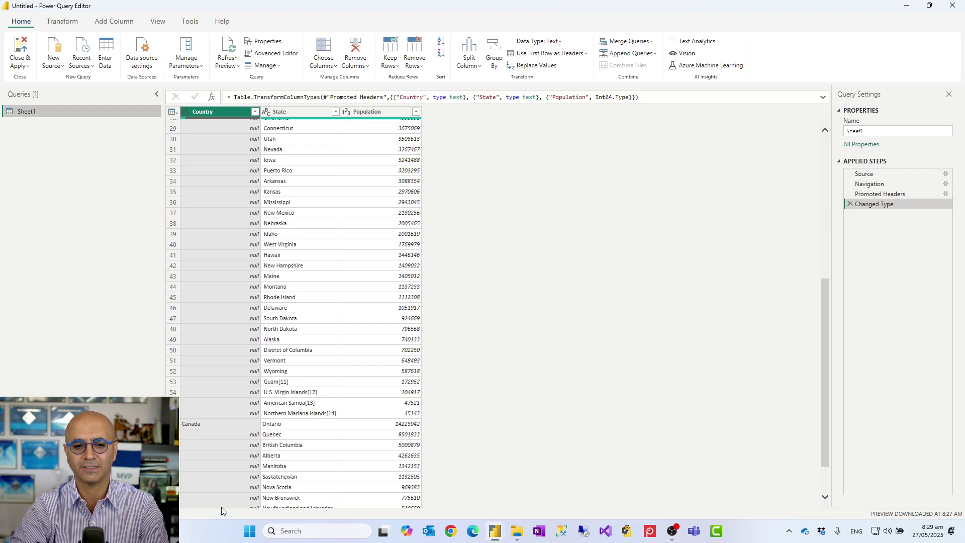
scroll(243, 448, "up", 9)
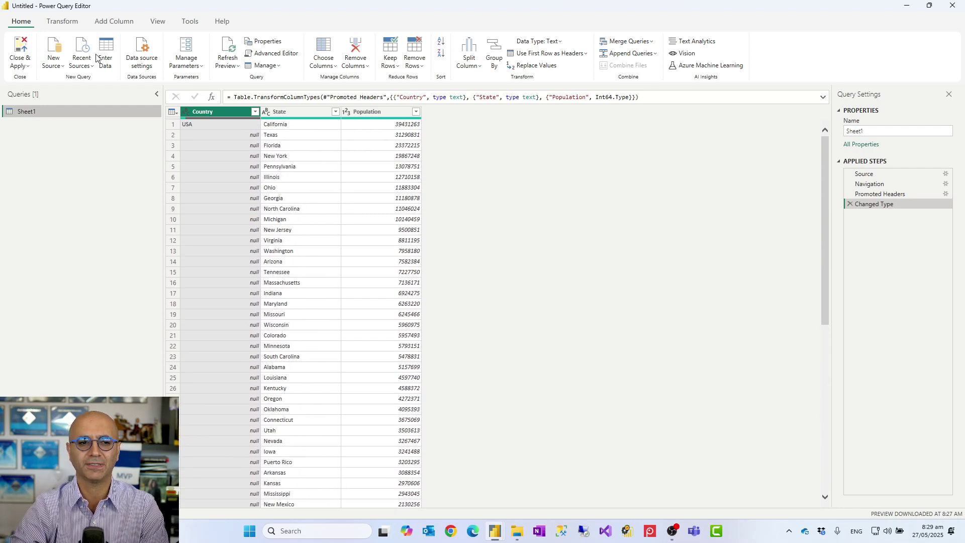
left_click(70, 23)
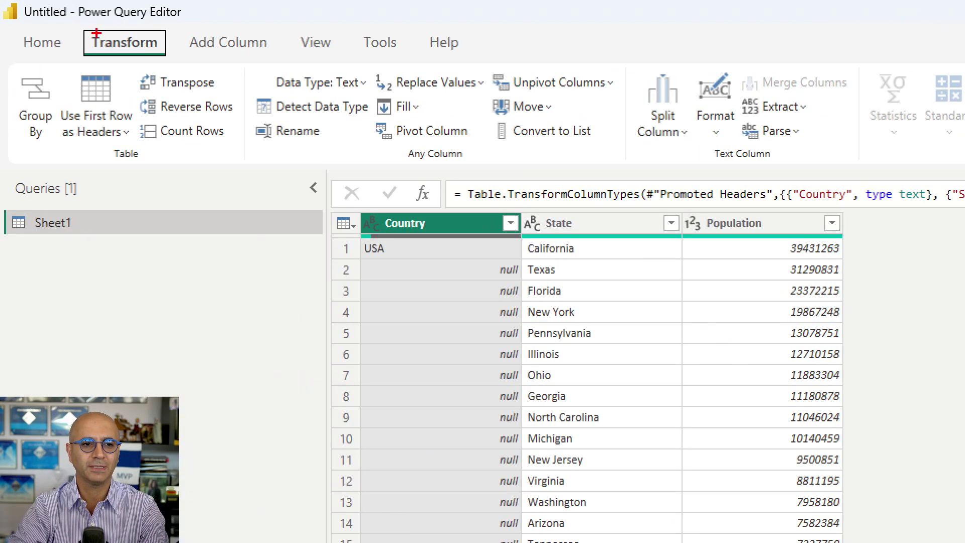
Step: Select the Country column and scroll through its null values
left_click_drag(42, 13, 83, 30)
left_click_drag(371, 95, 427, 128)
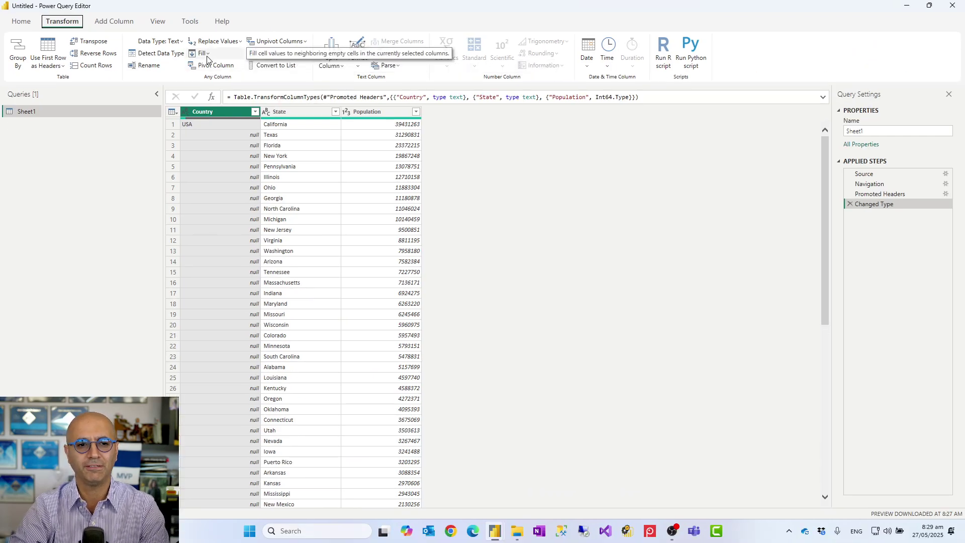
left_click(413, 107)
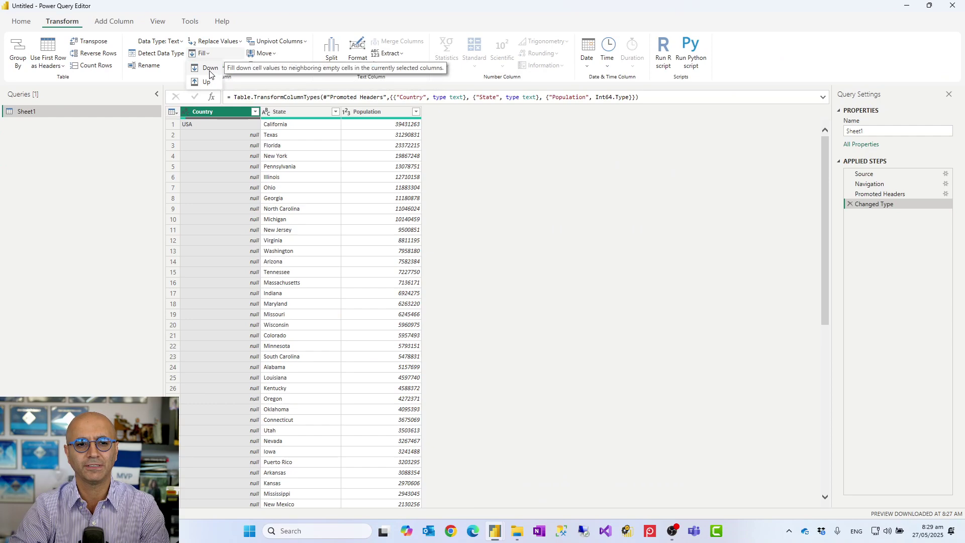
left_click(486, 201)
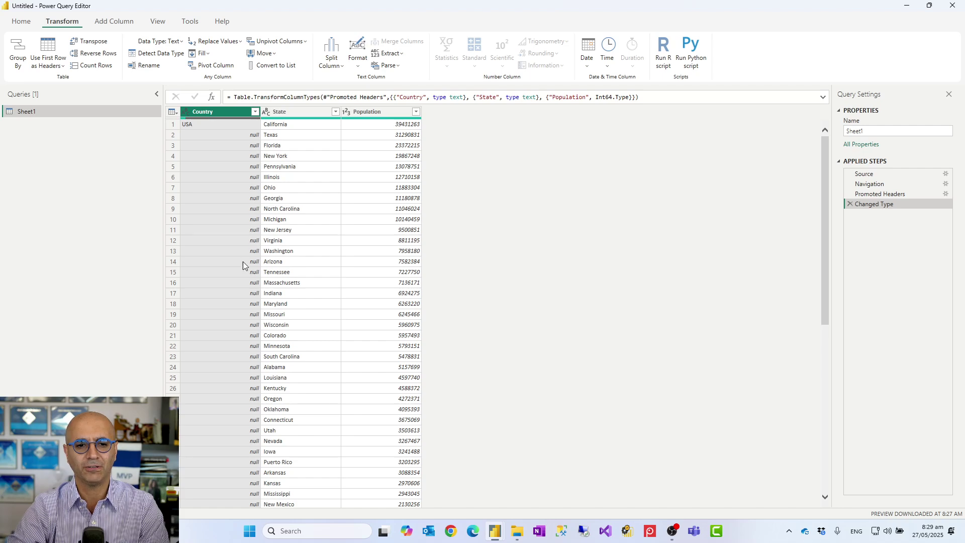
scroll(221, 159, "down", 5)
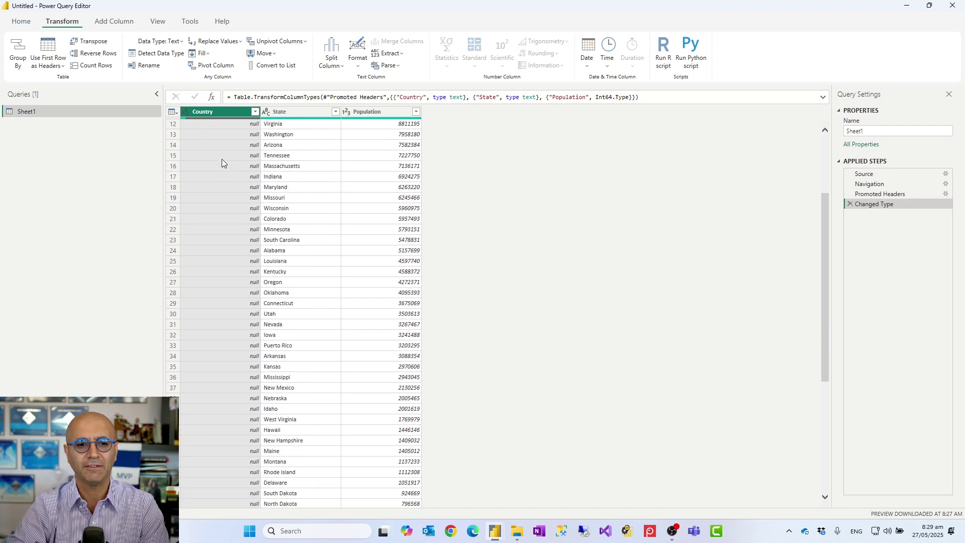
scroll(206, 143, "up", 5)
scroll(216, 189, "down", 9)
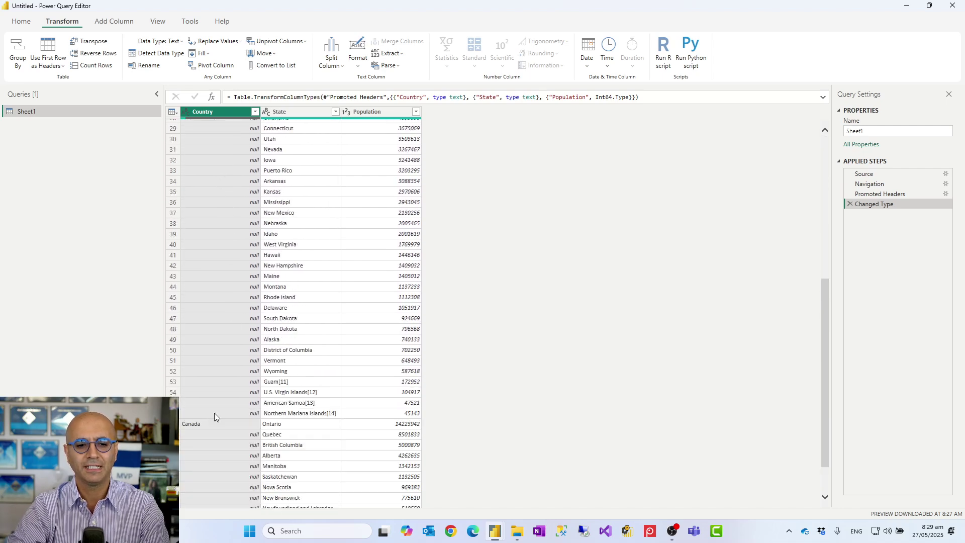
scroll(231, 388, "up", 9)
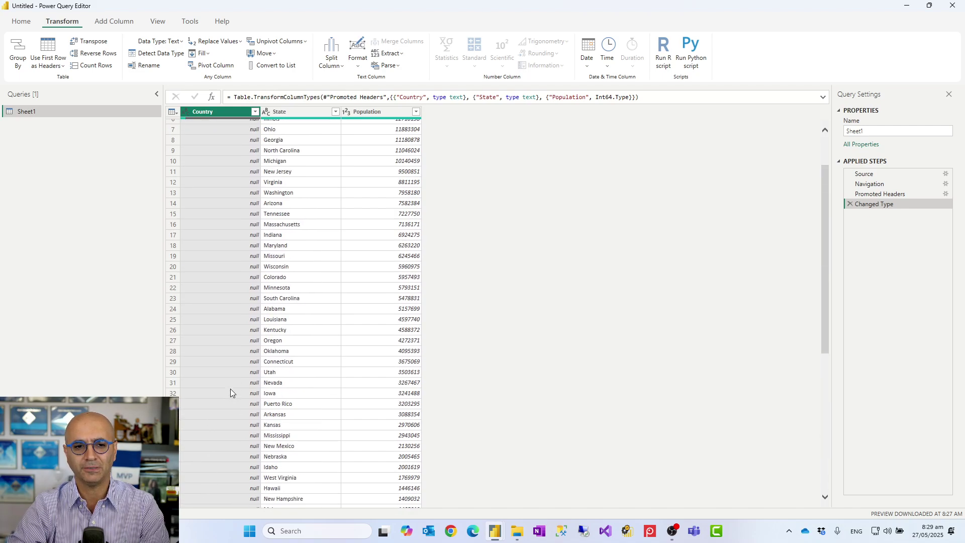
scroll(221, 312, "down", 5)
scroll(211, 252, "up", 5)
scroll(198, 225, "down", 10)
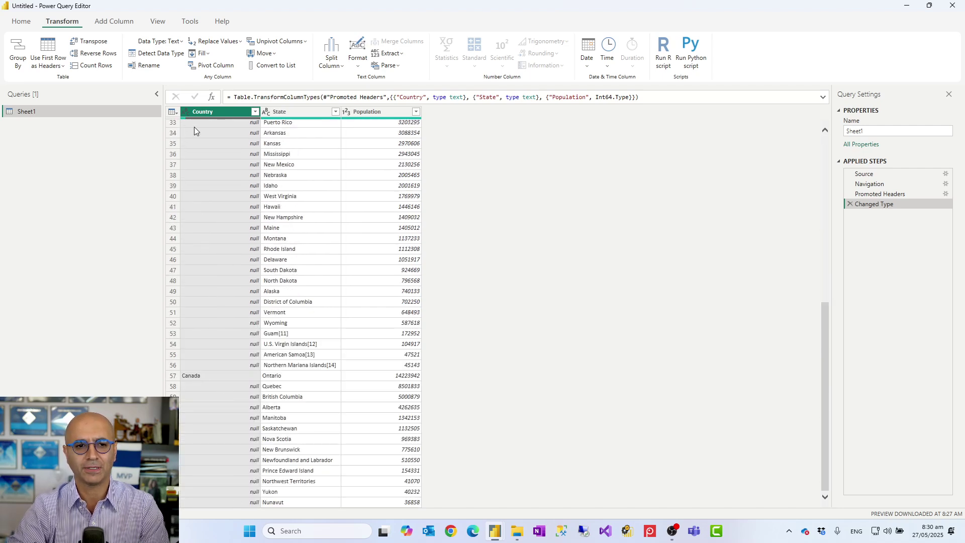
Step: Fill the Country column down, then scroll to confirm USA and Canada fill every row
left_click(206, 54)
left_click(204, 67)
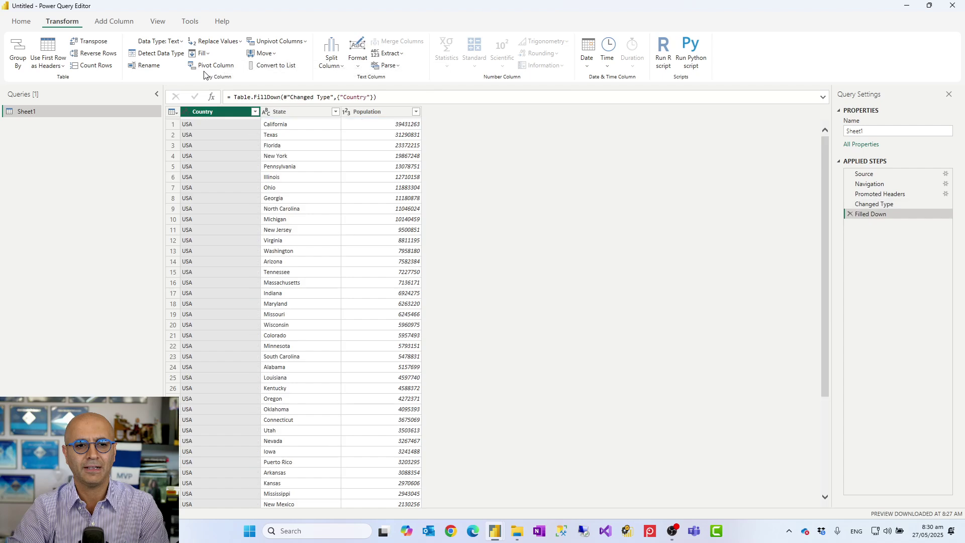
scroll(212, 173, "down", 10)
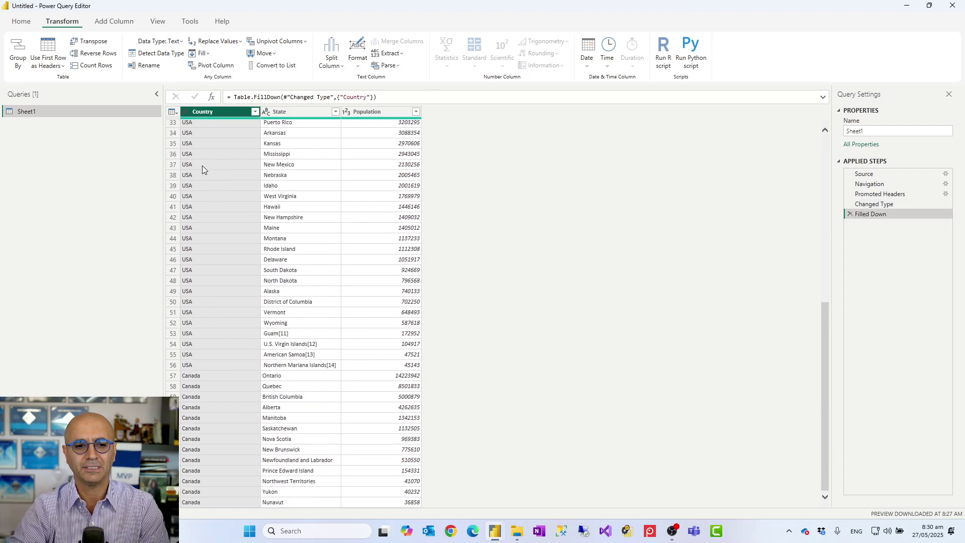
scroll(204, 415, "up", 2)
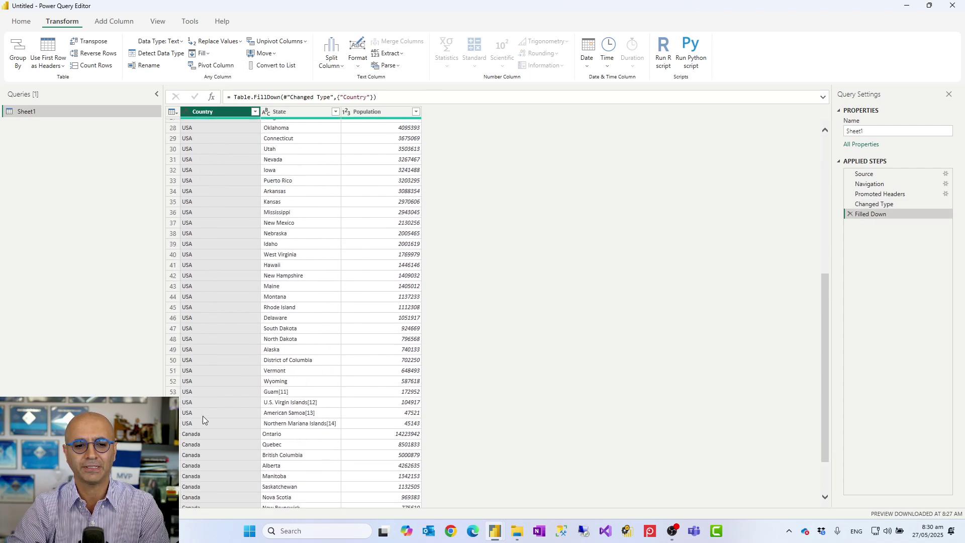
scroll(213, 406, "down", 2)
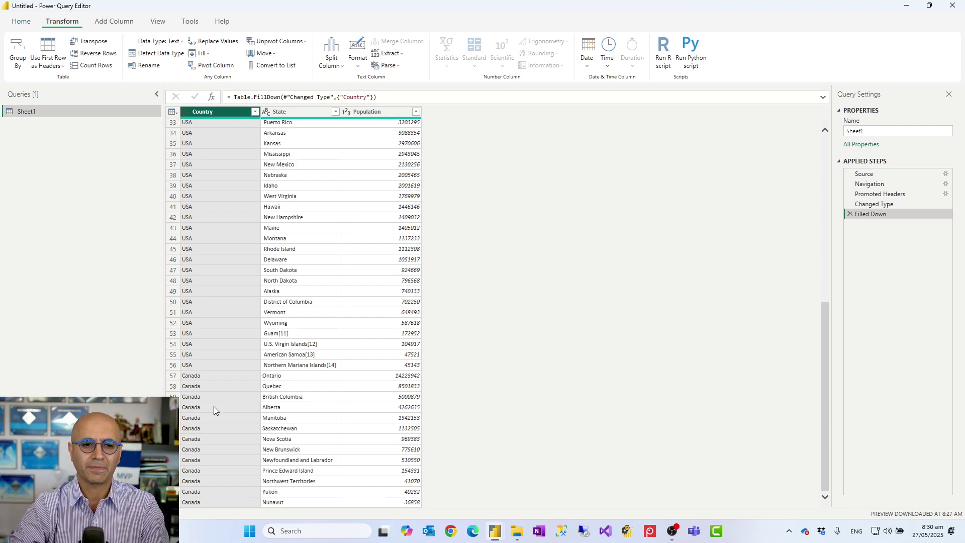
scroll(234, 166, "up", 10)
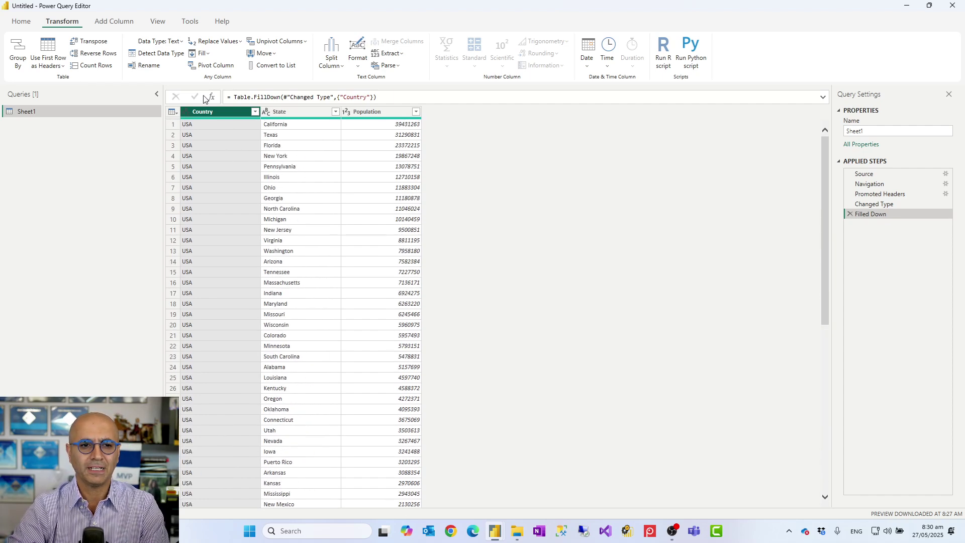
scroll(225, 211, "down", 7)
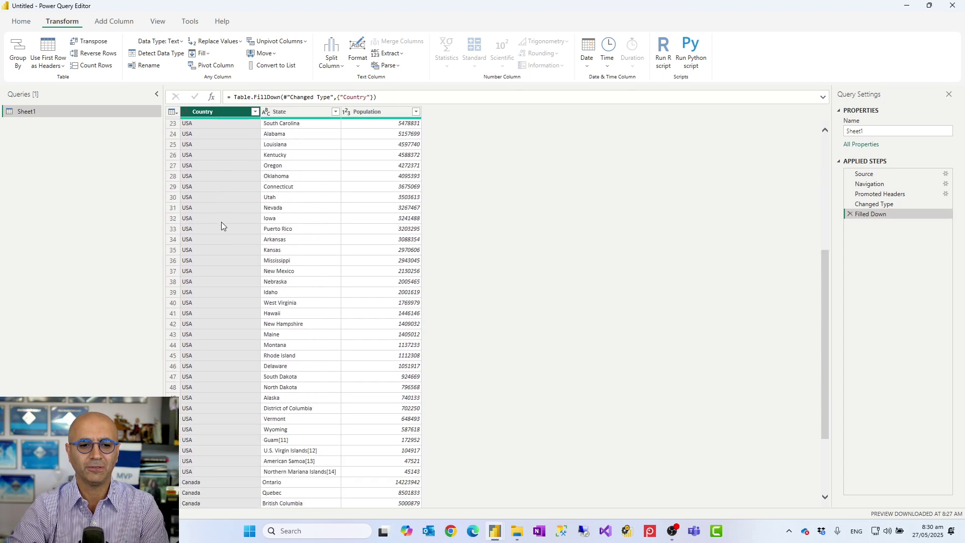
Step: Close & Apply the query, then toggle the slicer between USA and Canada to verify filtering
left_click(24, 22)
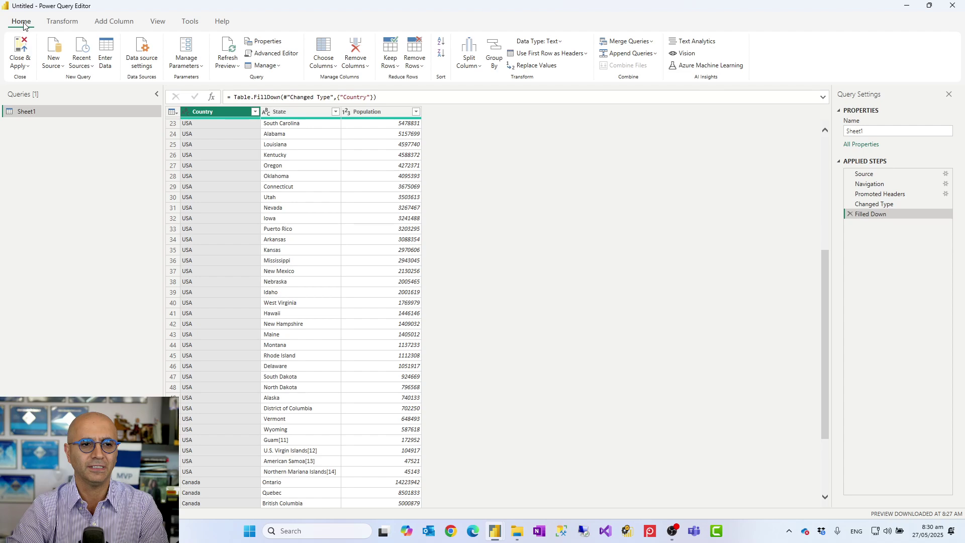
left_click(26, 61)
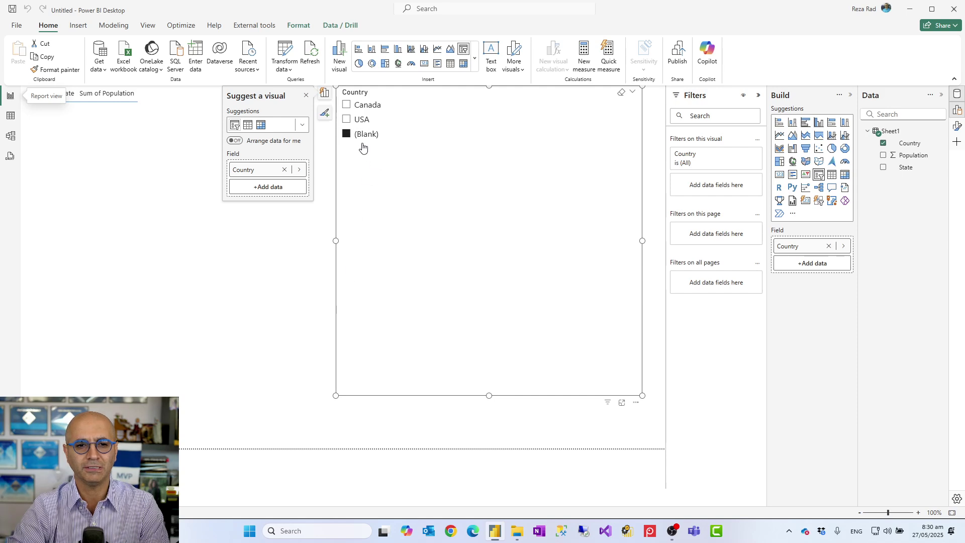
left_click(363, 120)
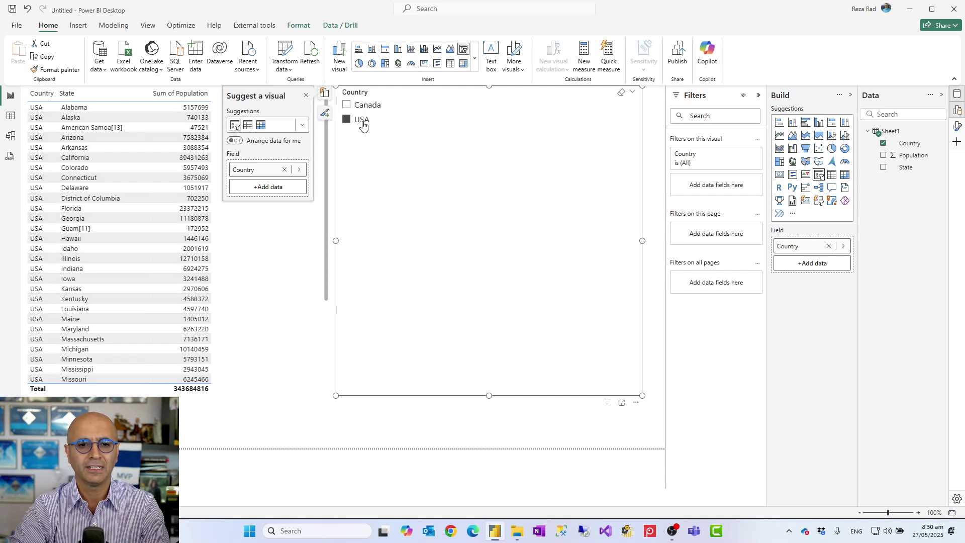
left_click(365, 106)
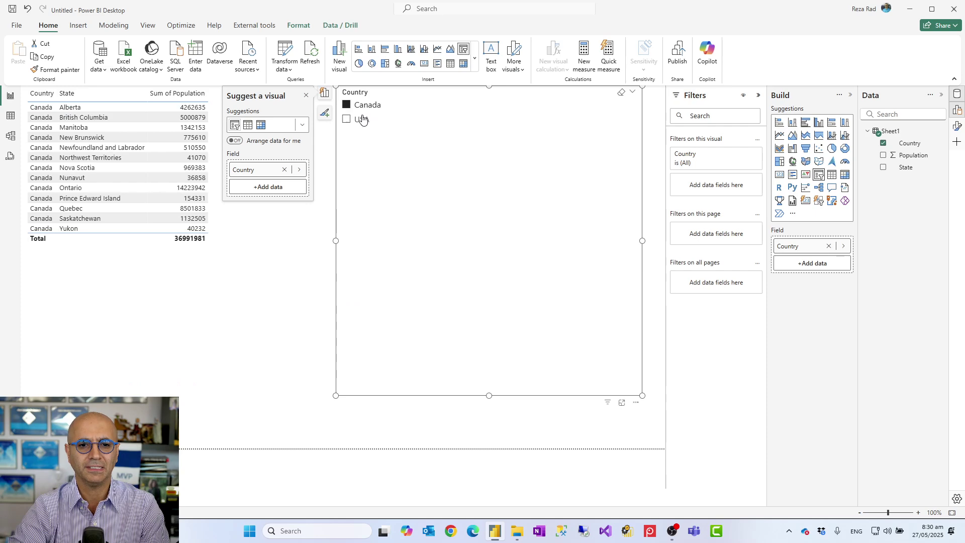
left_click(361, 120)
left_click(365, 106)
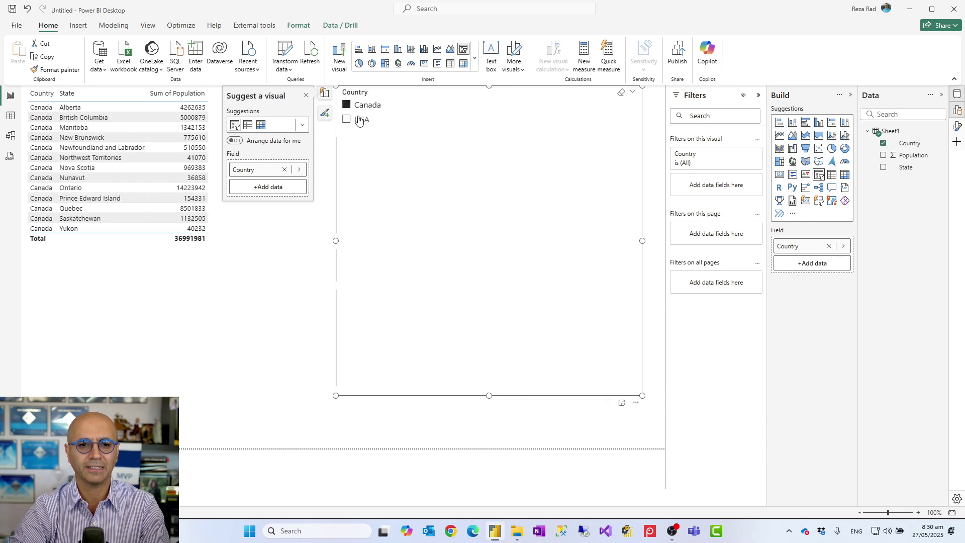
left_click(359, 121)
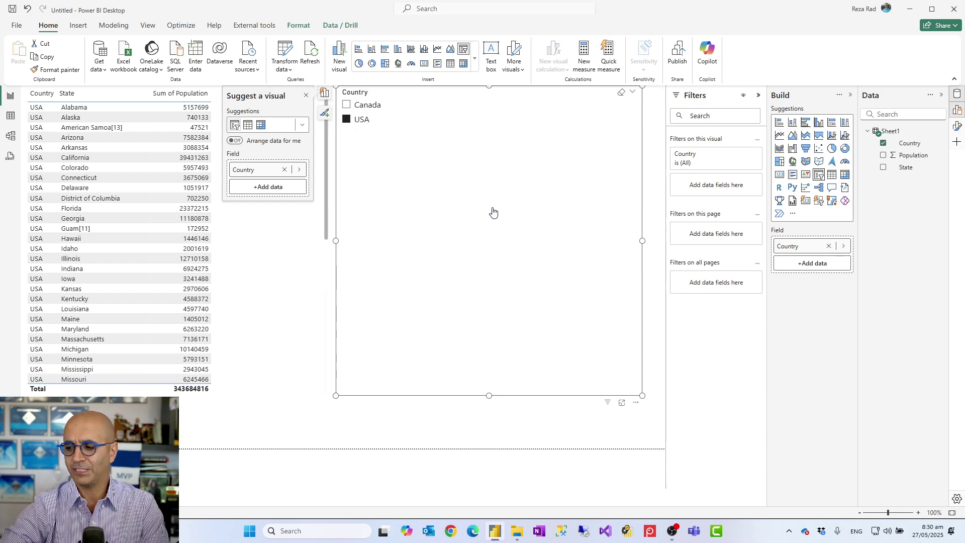
Step: Bring the OBS Studio window to the front from the taskbar
left_click(672, 531)
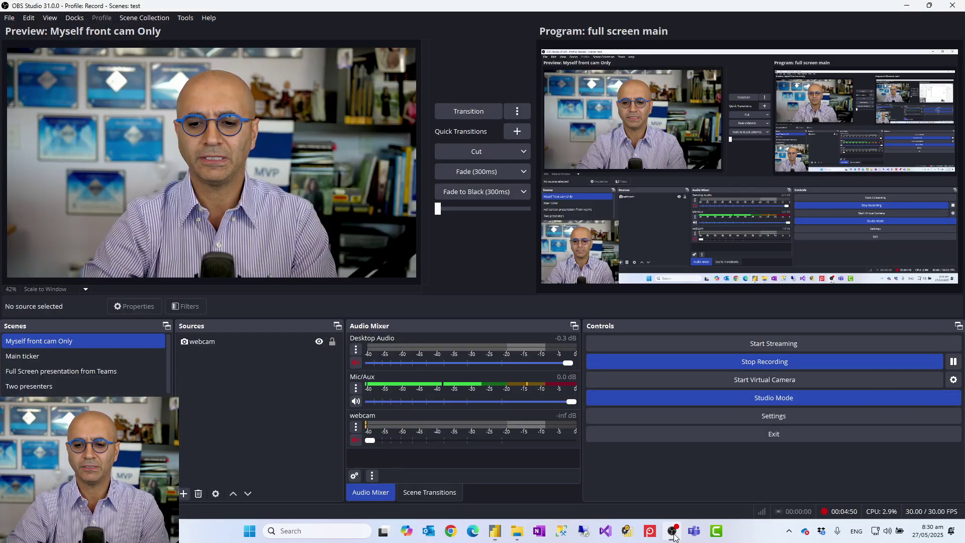